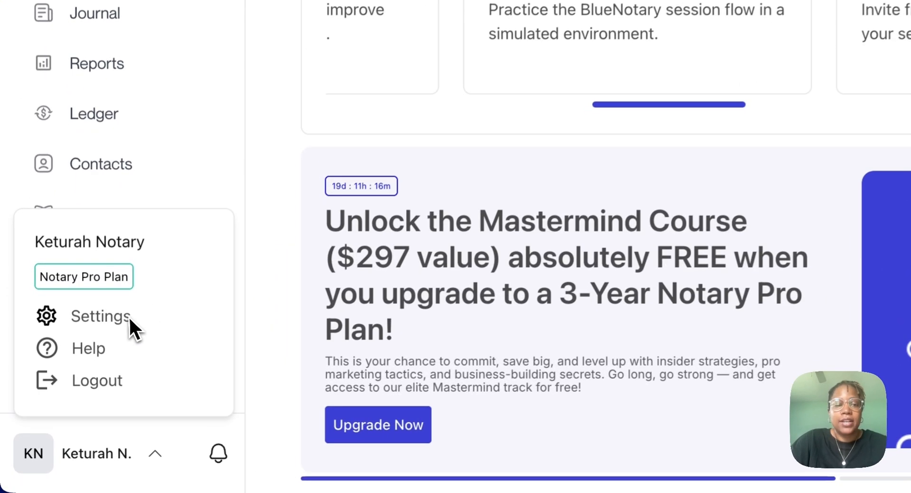
# Open the account settings and review the Personal Details that feed the notary's eSeal.
pyautogui.click(113, 318)
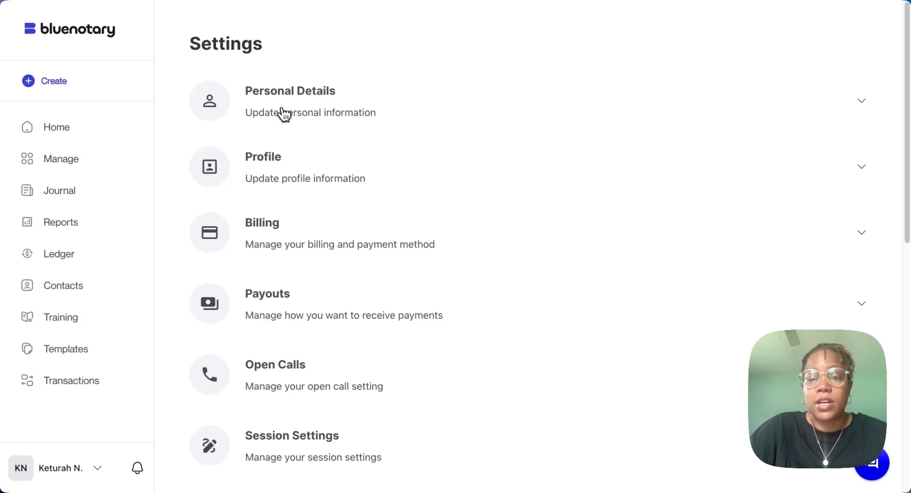
pyautogui.click(284, 112)
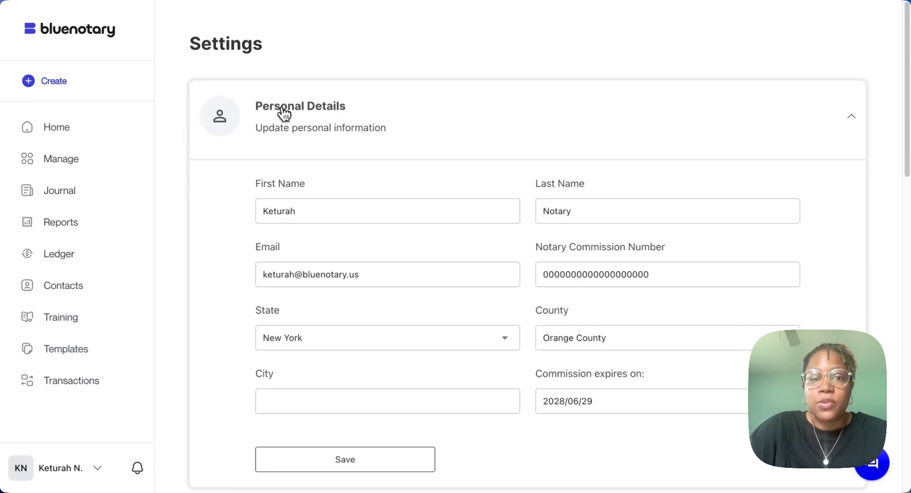
pyautogui.scroll(-1, 372, 136)
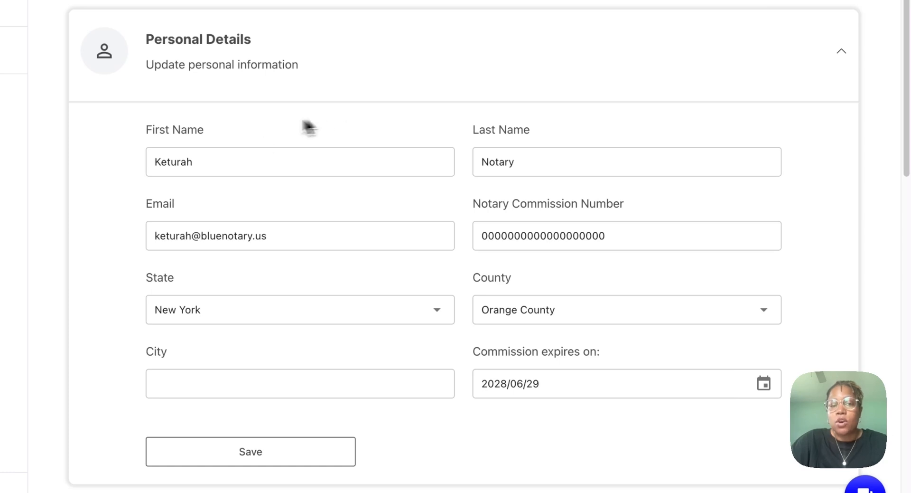
pyautogui.click(386, 161)
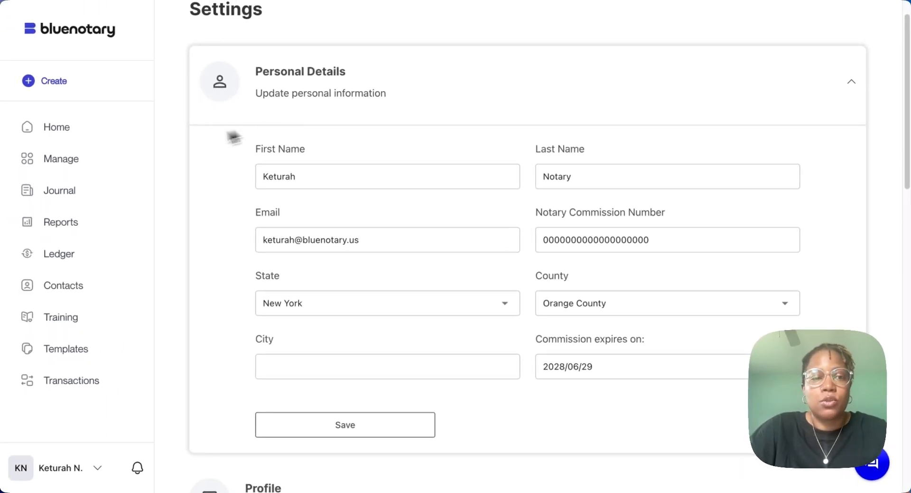
# Replace the current eSeal with the round E-Notary Stamp JPG image from the Documents folder.
pyautogui.click(79, 167)
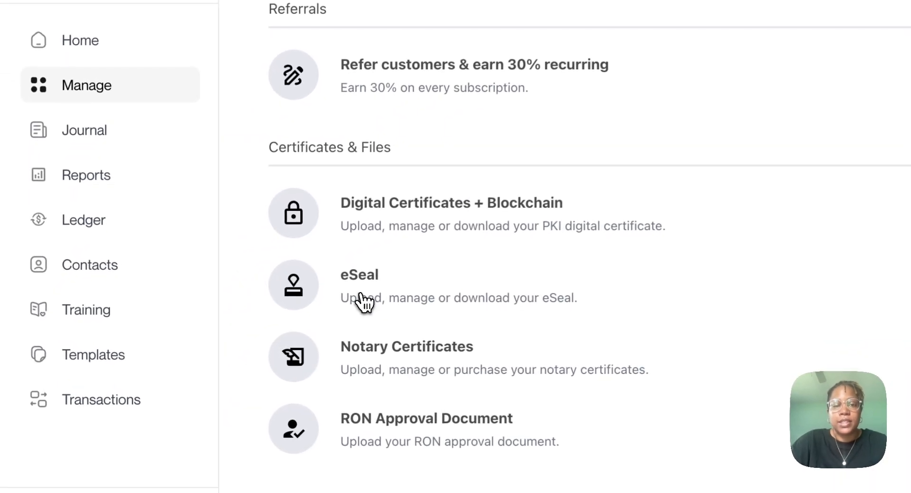
pyautogui.click(364, 300)
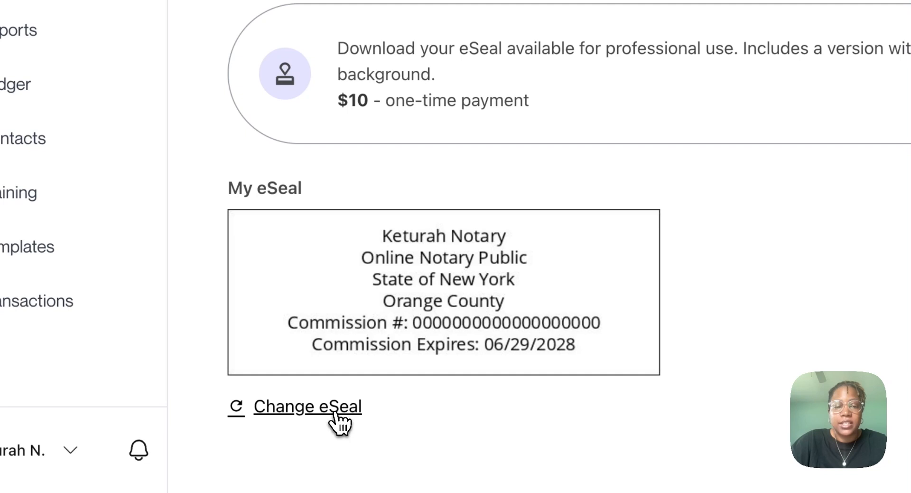
pyautogui.click(337, 417)
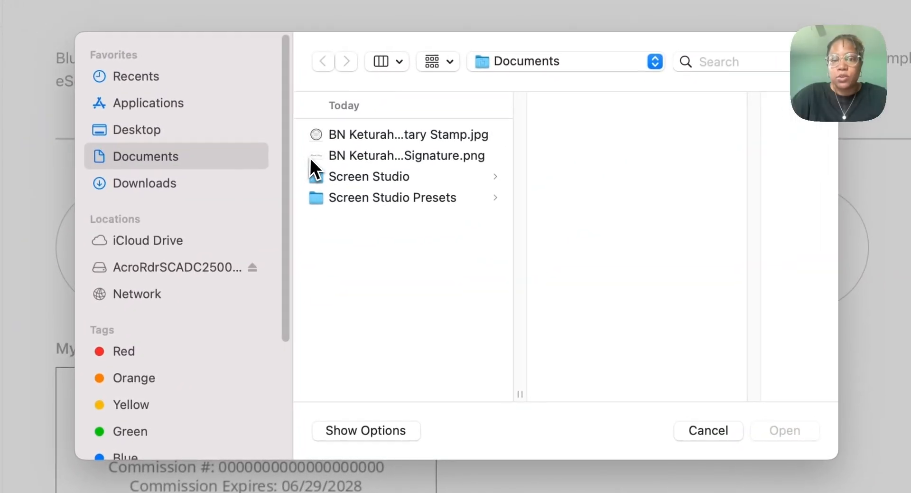
pyautogui.click(344, 138)
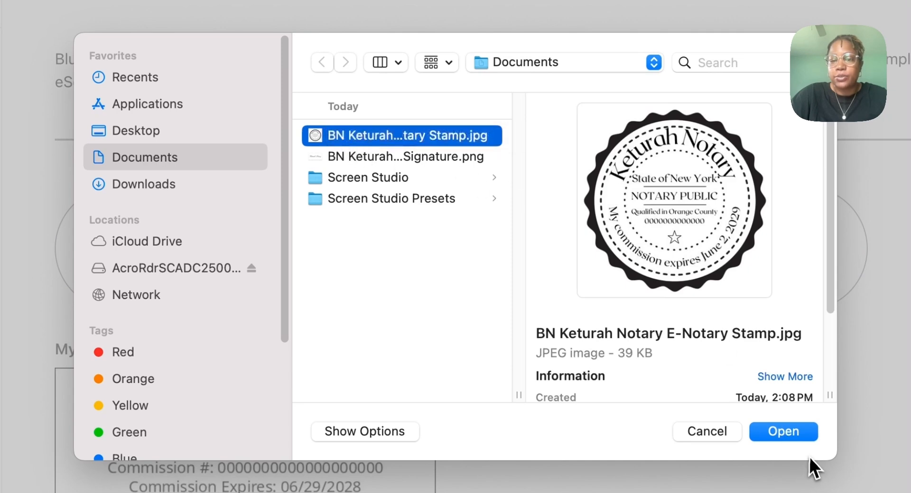
pyautogui.click(785, 437)
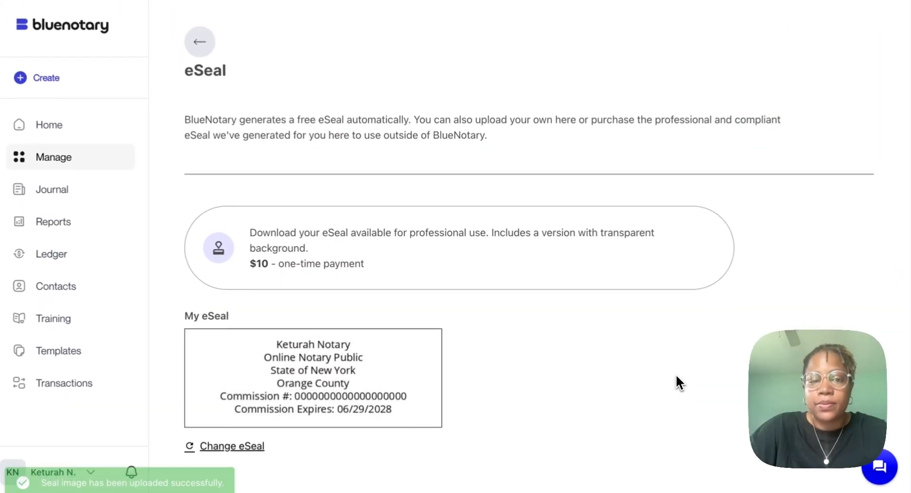
pyautogui.scroll(-3, 593, 355)
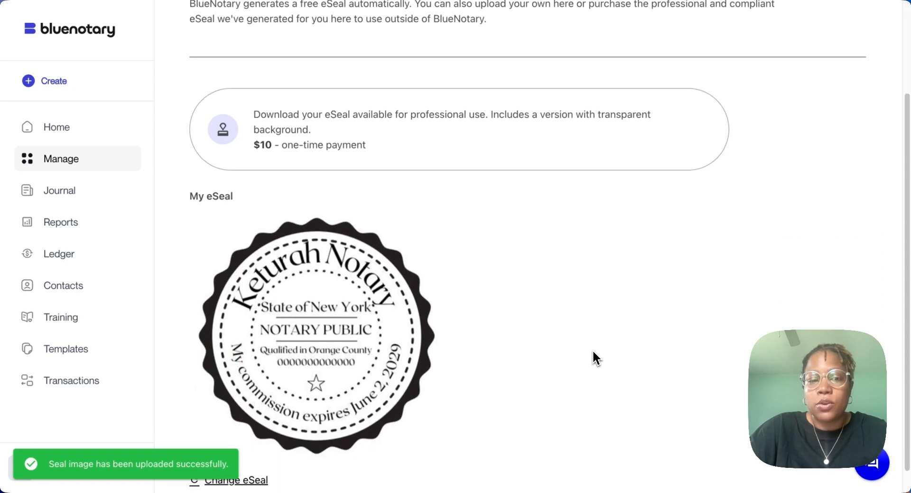
pyautogui.scroll(-1, 595, 358)
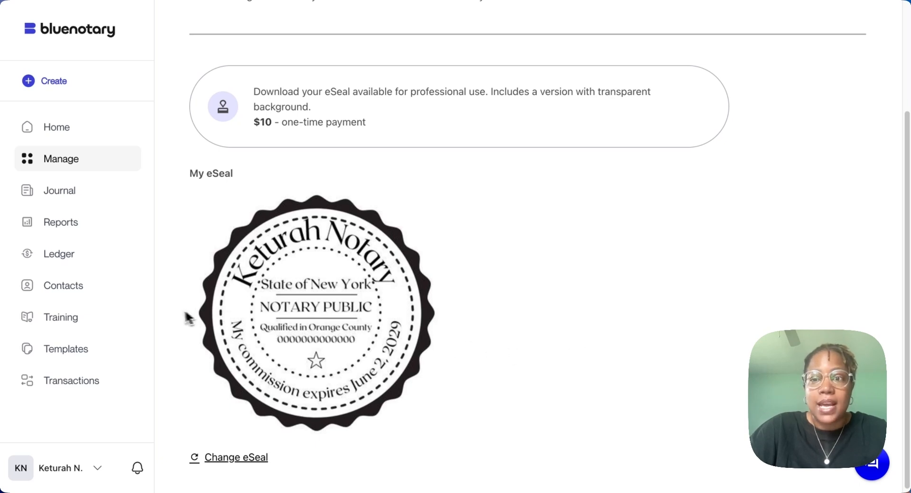
pyautogui.scroll(-1, 188, 318)
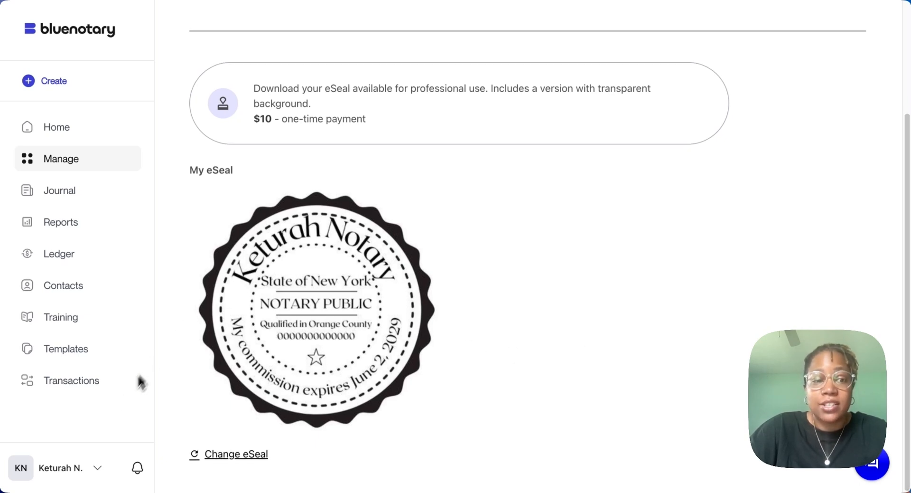
# Save the Personal Details in the account settings without editing any field, and reopen the eSeal page.
pyautogui.click(56, 459)
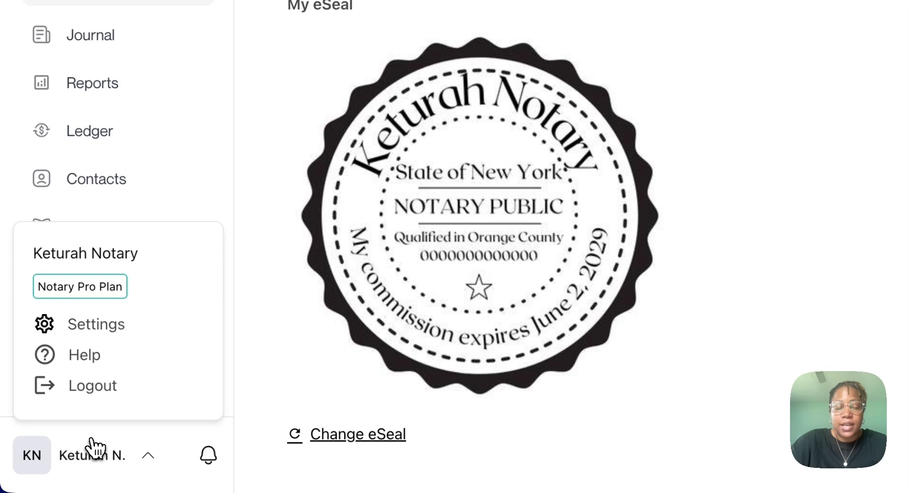
pyautogui.click(116, 333)
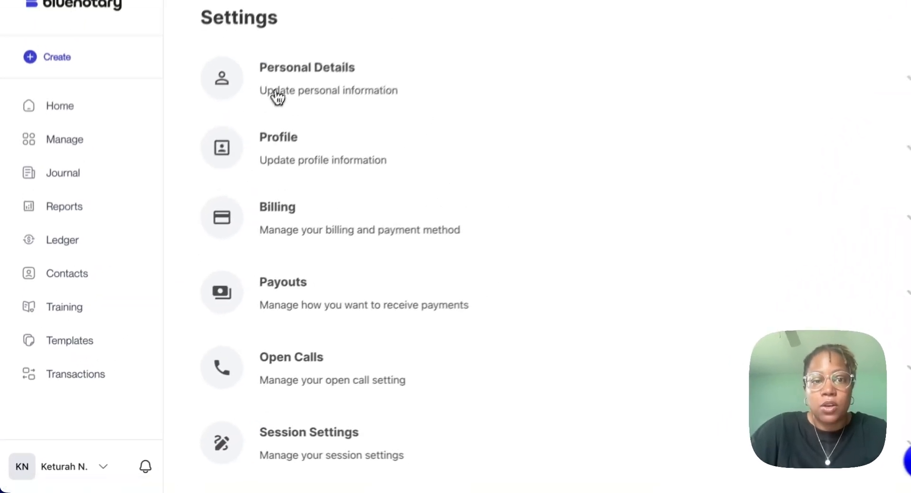
pyautogui.click(279, 94)
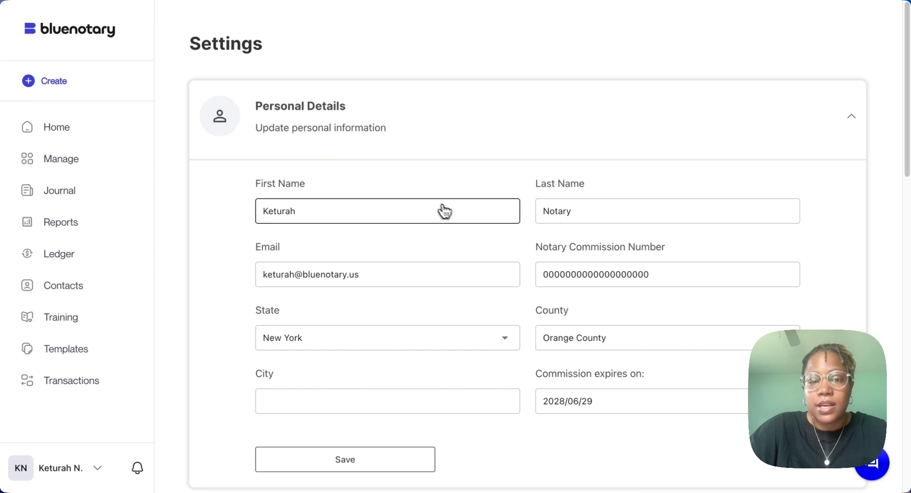
pyautogui.click(387, 471)
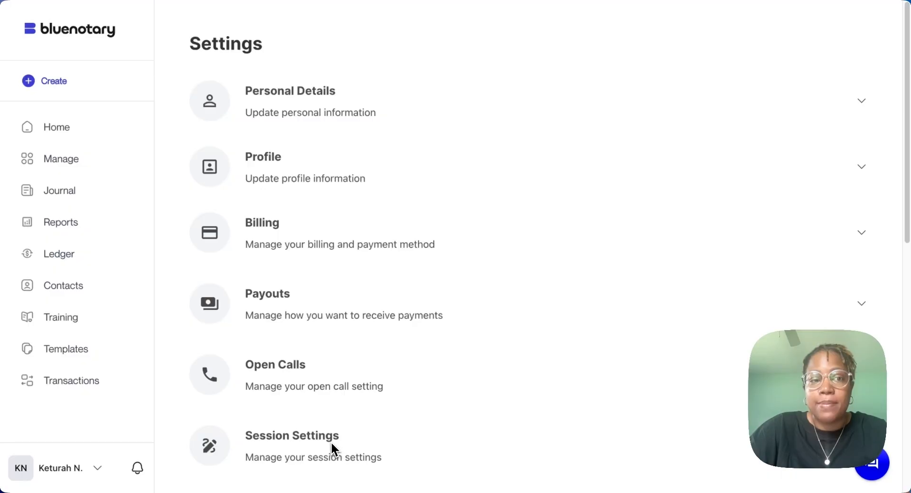
pyautogui.click(82, 164)
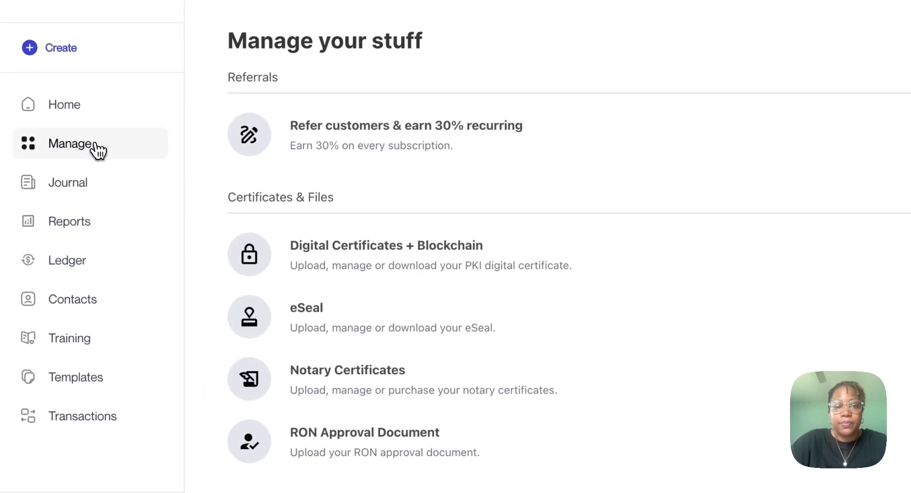
pyautogui.click(314, 326)
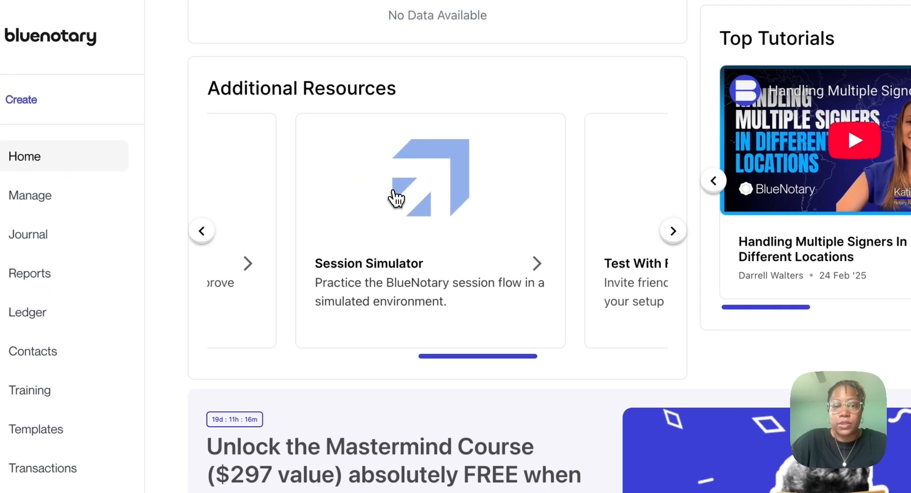
# Launch the Session Simulator and place the Notary Seal below the identification lines on page 2 of the Quit Claim Deed.
pyautogui.click(396, 198)
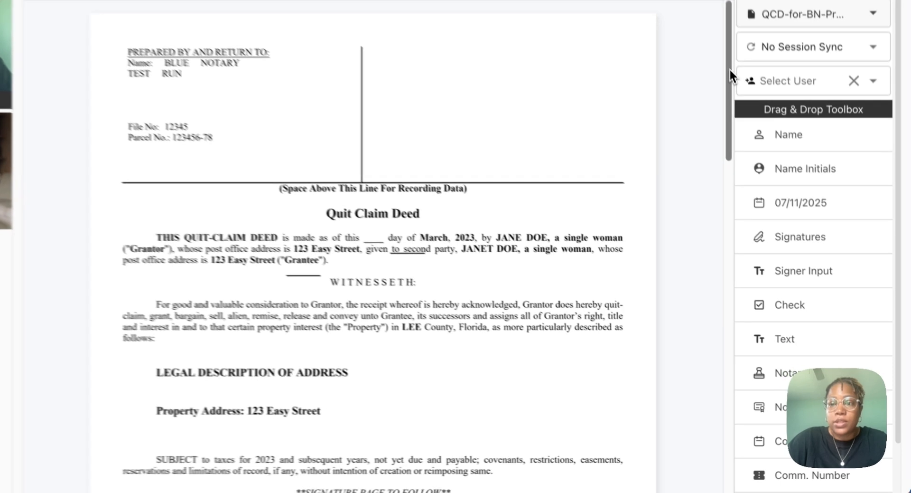
pyautogui.moveTo(759, 131); pyautogui.dragTo(760, 233)
pyautogui.moveTo(728, 183); pyautogui.dragTo(722, 424)
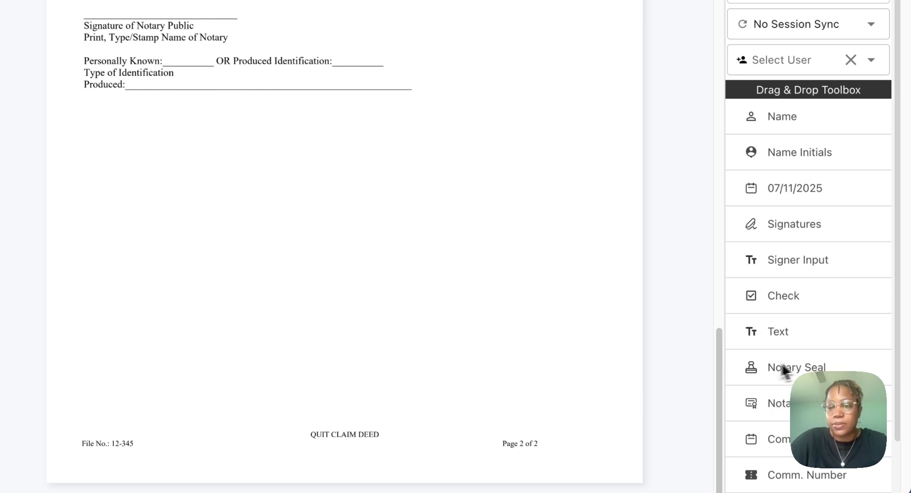
pyautogui.moveTo(819, 364); pyautogui.dragTo(88, 151)
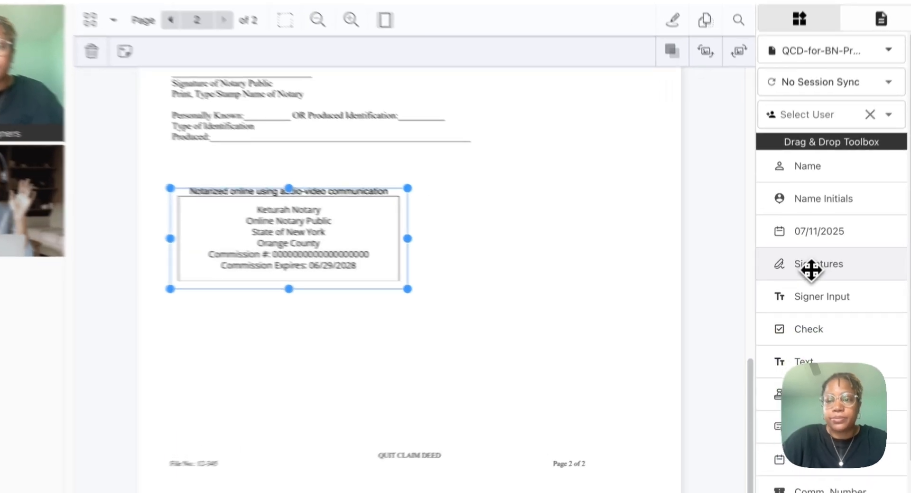
# Place a signature field under the notary seal and assign it to Blue Notary User.
pyautogui.moveTo(811, 278); pyautogui.dragTo(629, 297)
pyautogui.moveTo(587, 274); pyautogui.dragTo(145, 322)
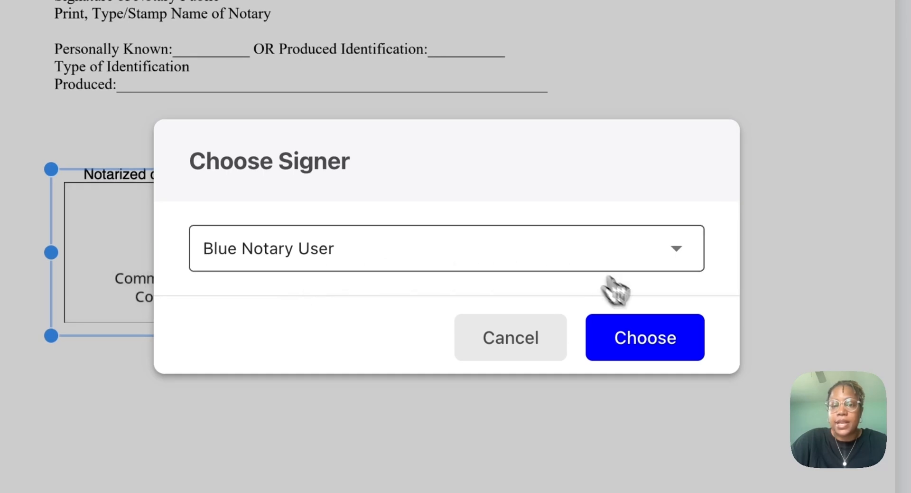
pyautogui.click(638, 362)
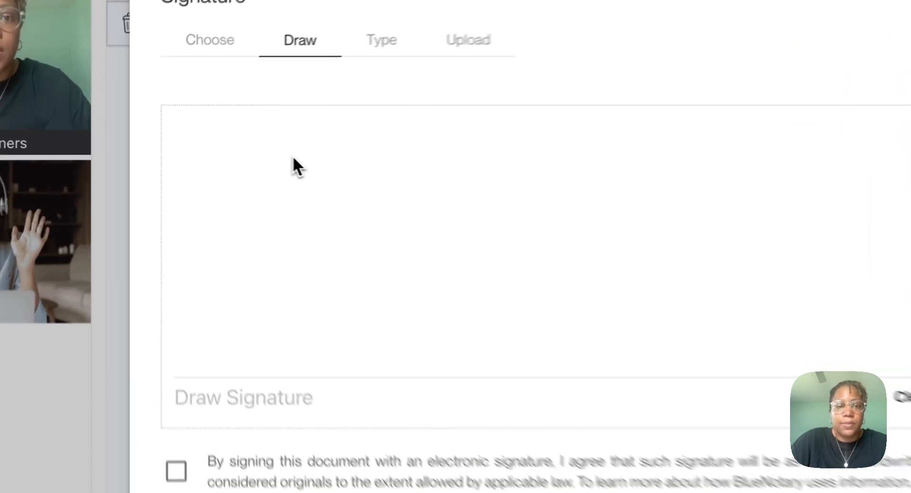
# Draw the notary's signature in blue, accept the electronic signature agreement and adopt the signature.
pyautogui.moveTo(293, 158); pyautogui.dragTo(237, 291)
pyautogui.moveTo(356, 161)
pyautogui.mouseDown()
pyautogui.moveTo(195, 230)
pyautogui.moveTo(276, 288)
pyautogui.mouseUp()
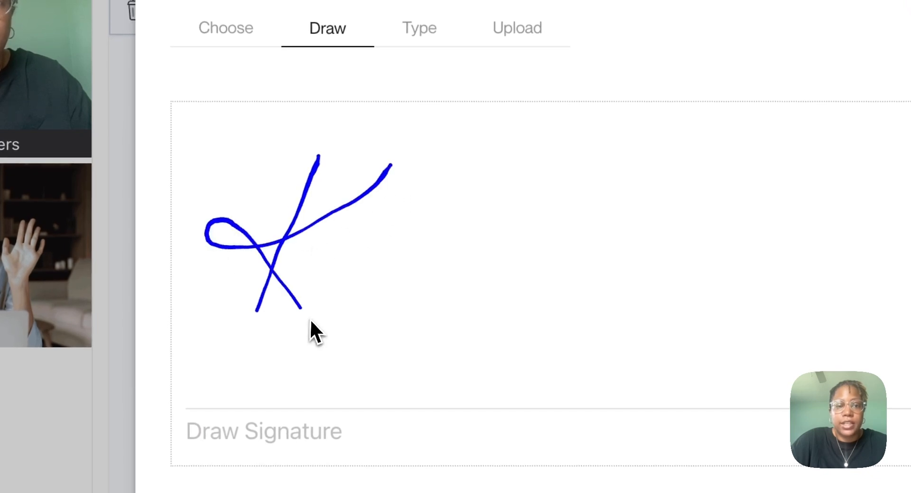
pyautogui.moveTo(336, 266)
pyautogui.mouseDown()
pyautogui.moveTo(386, 246)
pyautogui.moveTo(404, 259)
pyautogui.mouseUp()
pyautogui.moveTo(444, 323)
pyautogui.mouseDown()
pyautogui.moveTo(535, 218)
pyautogui.moveTo(575, 200)
pyautogui.mouseUp()
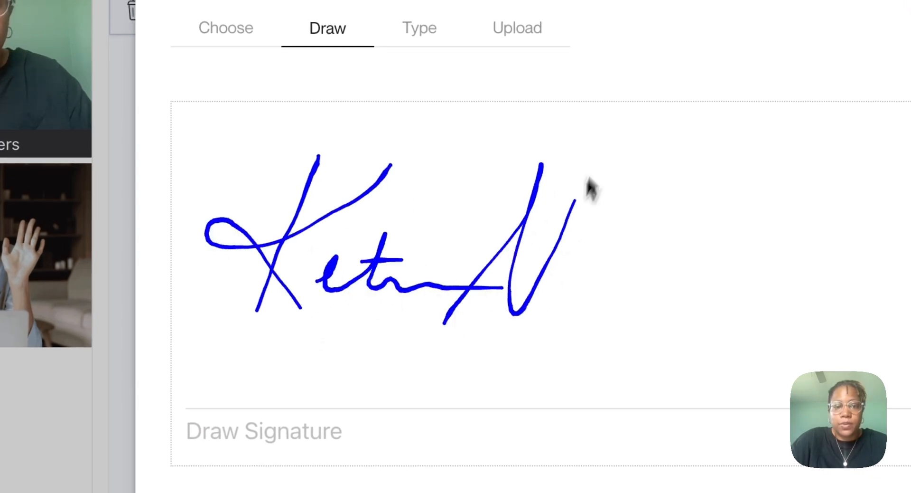
pyautogui.moveTo(643, 224)
pyautogui.mouseDown()
pyautogui.moveTo(669, 274)
pyautogui.moveTo(697, 271)
pyautogui.mouseUp()
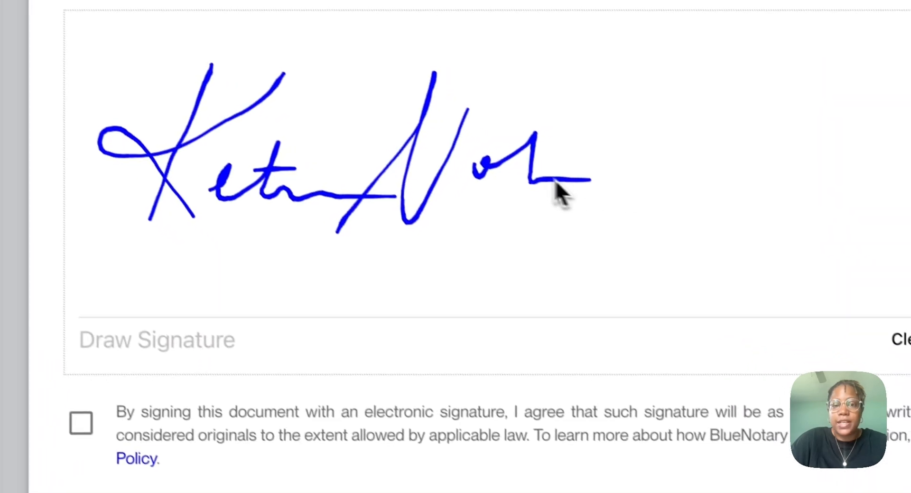
pyautogui.moveTo(628, 240); pyautogui.dragTo(671, 242)
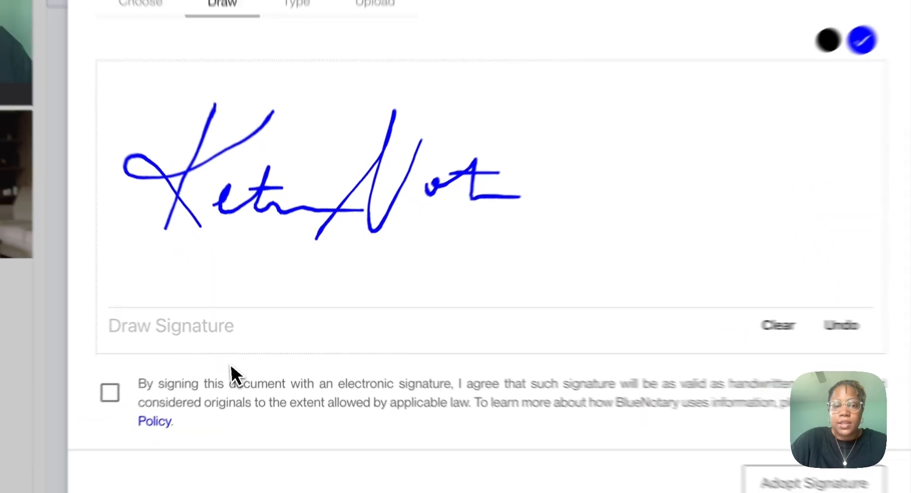
pyautogui.click(67, 411)
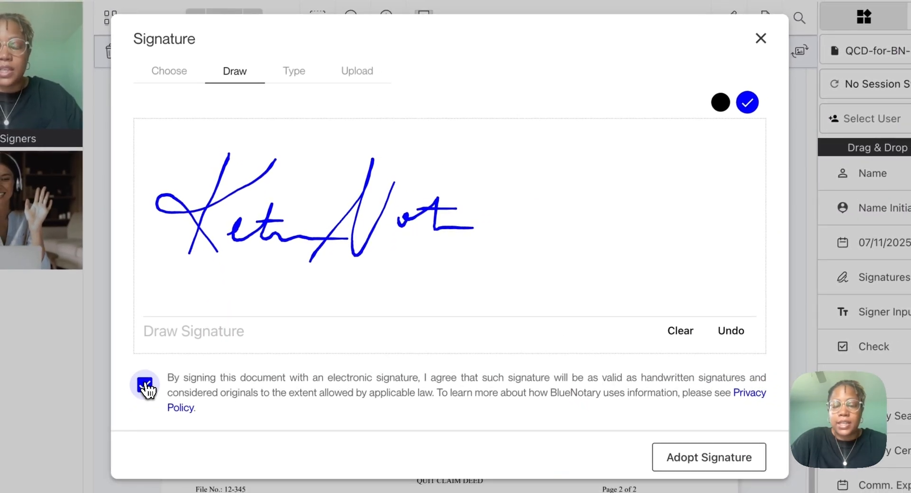
pyautogui.click(679, 461)
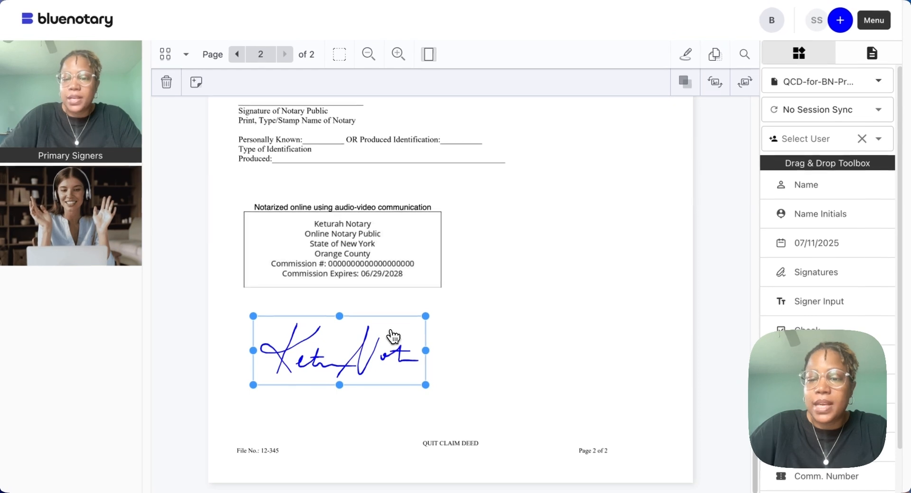
# Delete the notary's signature annotation from below the seal on page 2.
pyautogui.press('Delete')
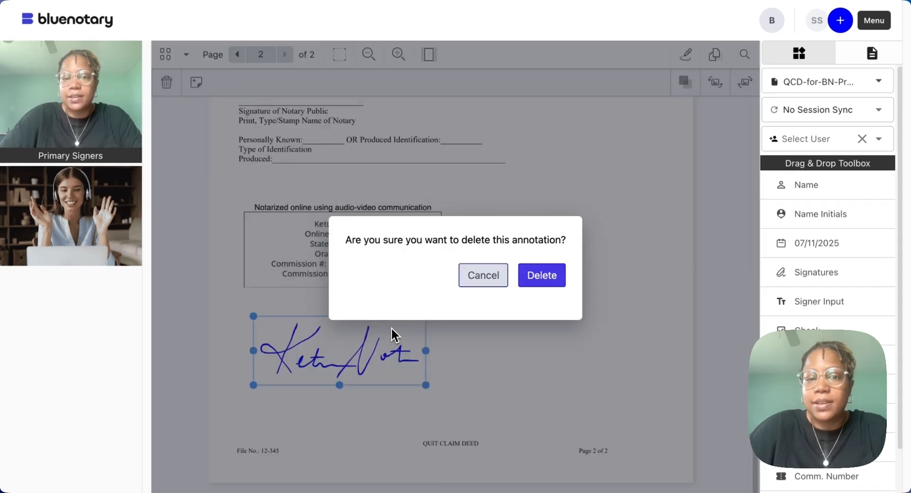
pyautogui.click(538, 278)
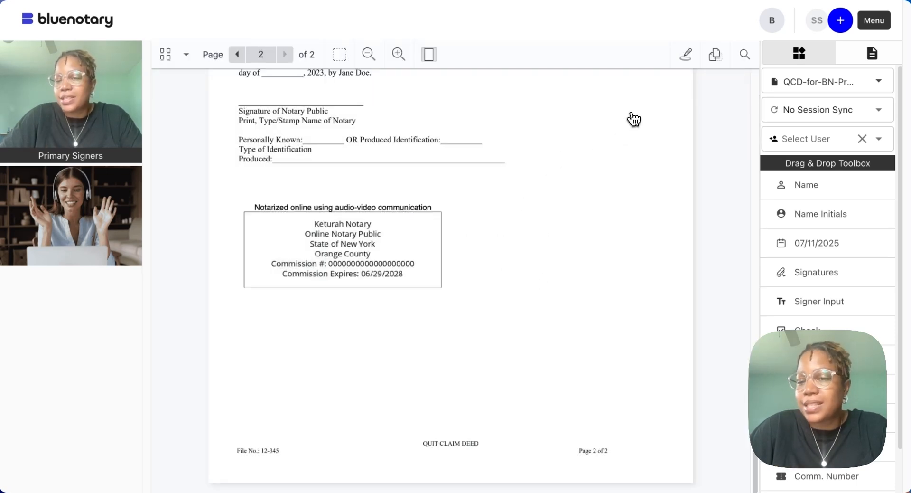
# Reset the signature consent for only the notary, Blue Notary User, from the session tools.
pyautogui.click(874, 23)
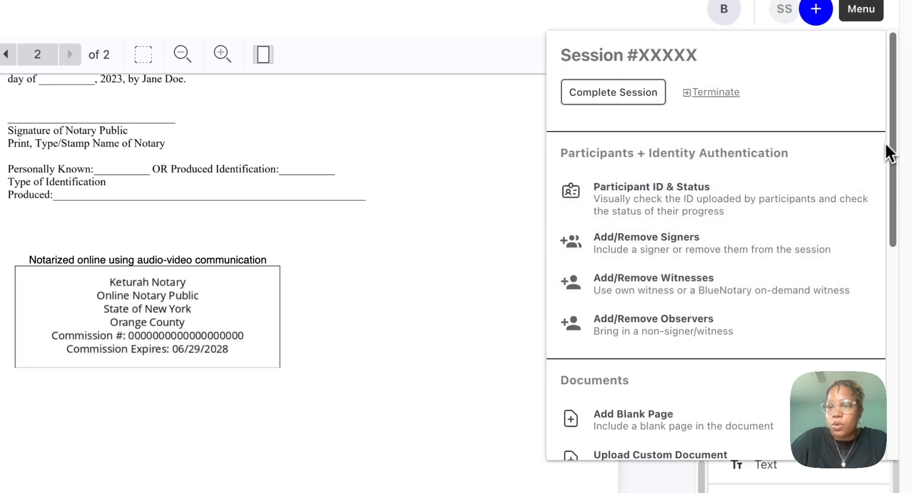
pyautogui.moveTo(890, 151); pyautogui.dragTo(892, 368)
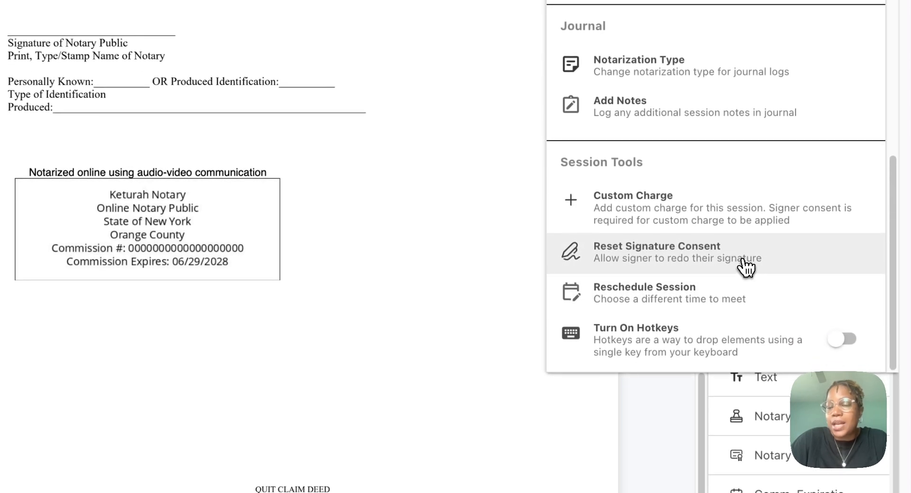
pyautogui.click(743, 259)
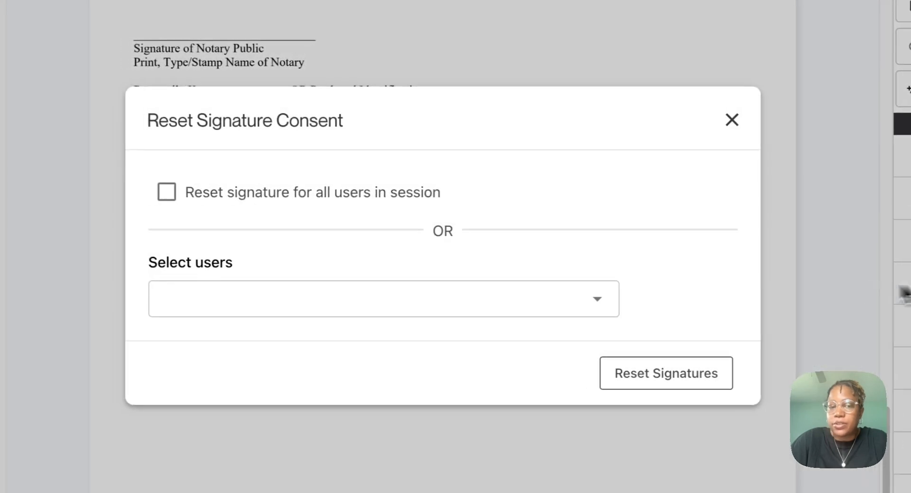
pyautogui.click(574, 309)
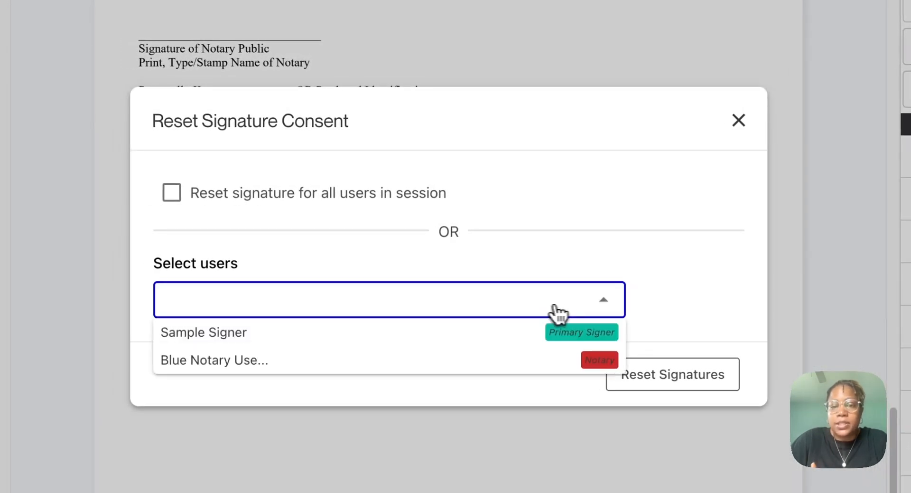
pyautogui.click(394, 366)
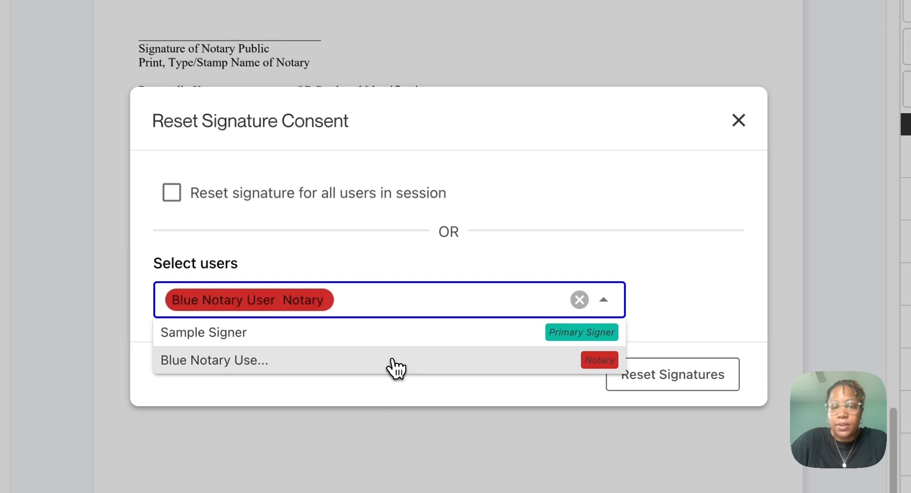
pyautogui.click(689, 381)
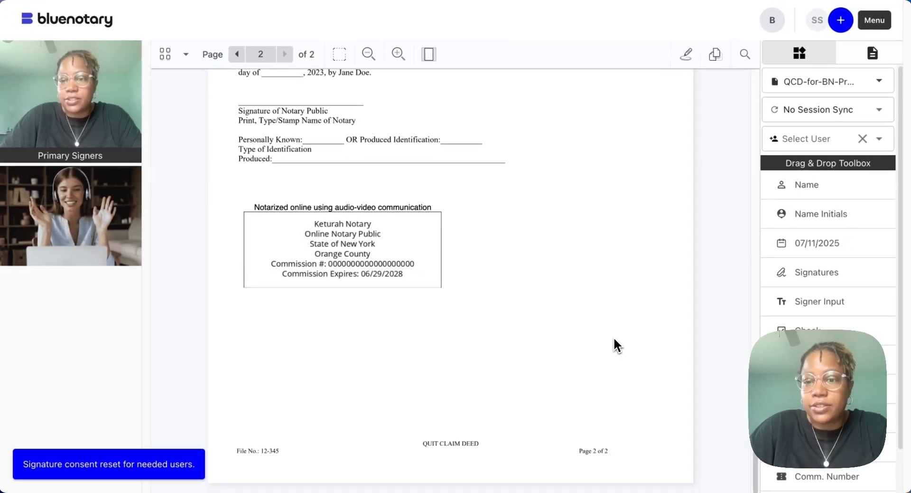
# Place a signature field below the seal for Blue Notary User and adopt a typed blue signature in the third font, accepting the agreement.
pyautogui.moveTo(810, 280); pyautogui.dragTo(258, 317)
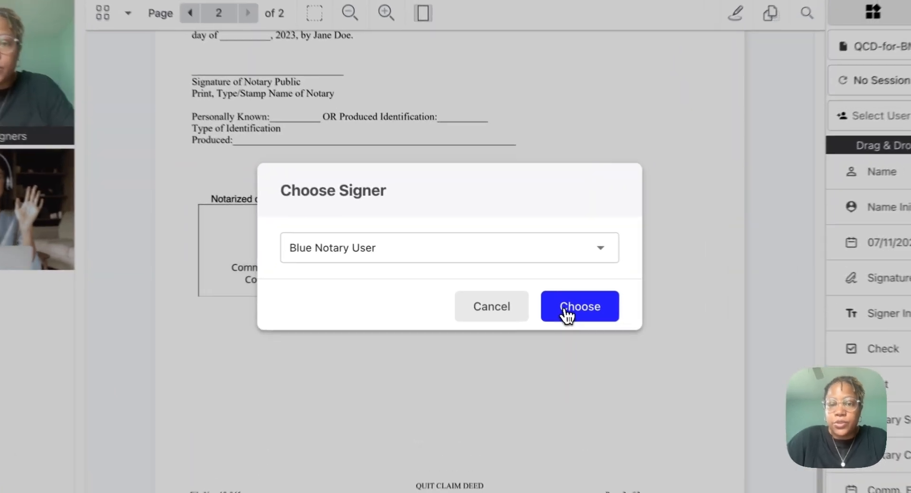
pyautogui.click(566, 314)
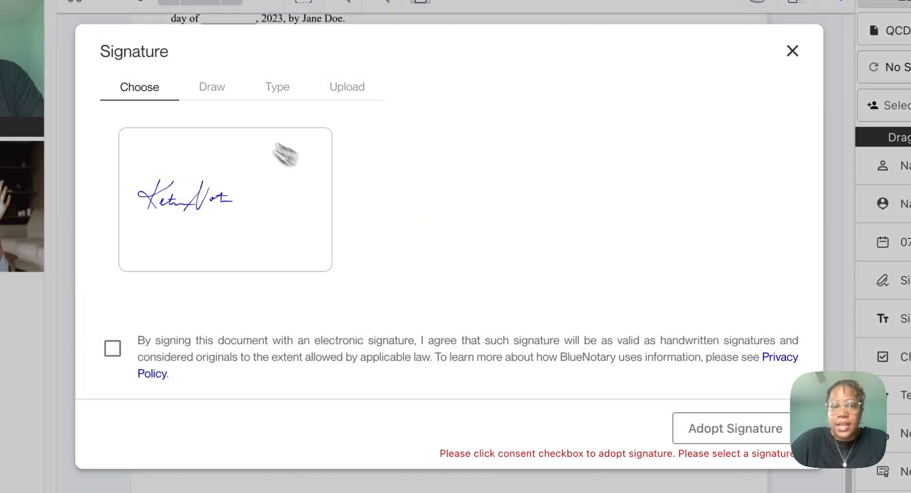
pyautogui.click(280, 93)
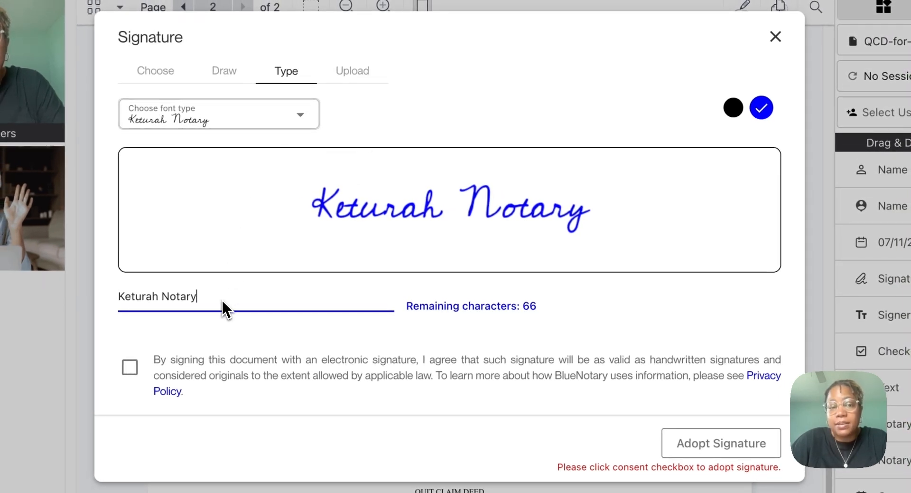
pyautogui.click(255, 126)
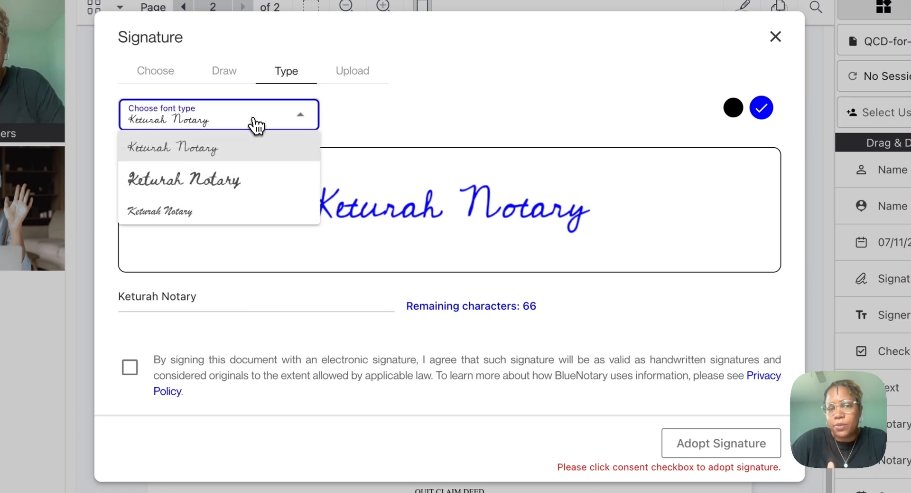
pyautogui.click(244, 209)
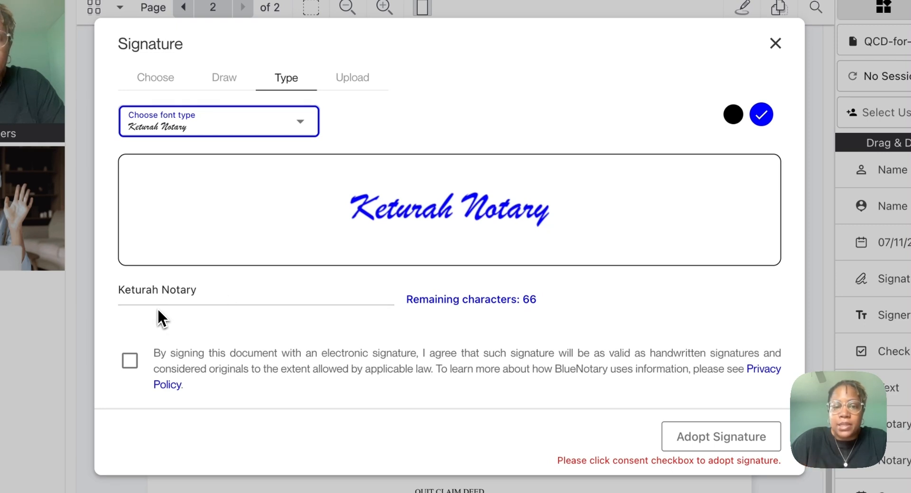
pyautogui.click(134, 364)
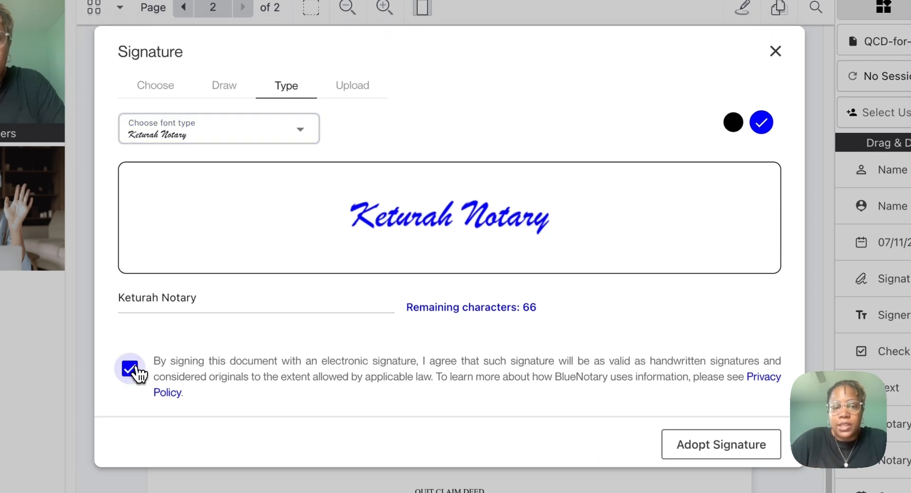
pyautogui.click(717, 451)
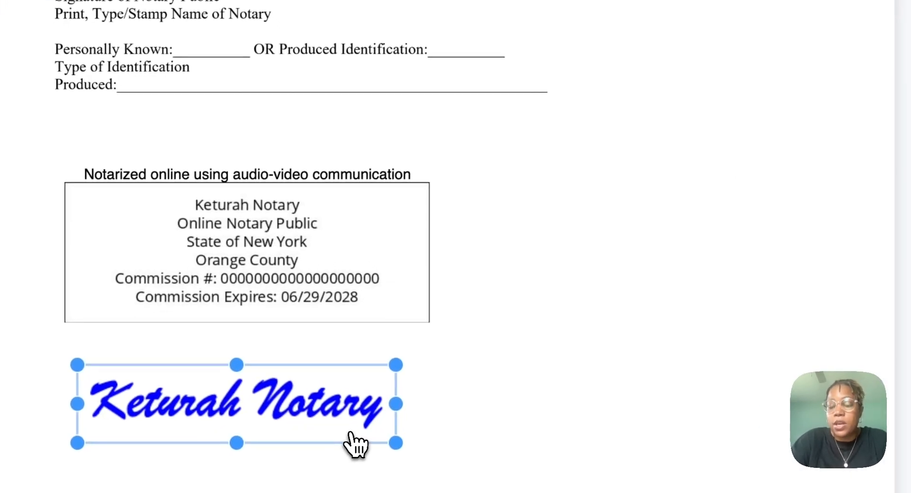
# Delete the typed signature annotation from below the notary seal.
pyautogui.press('Delete')
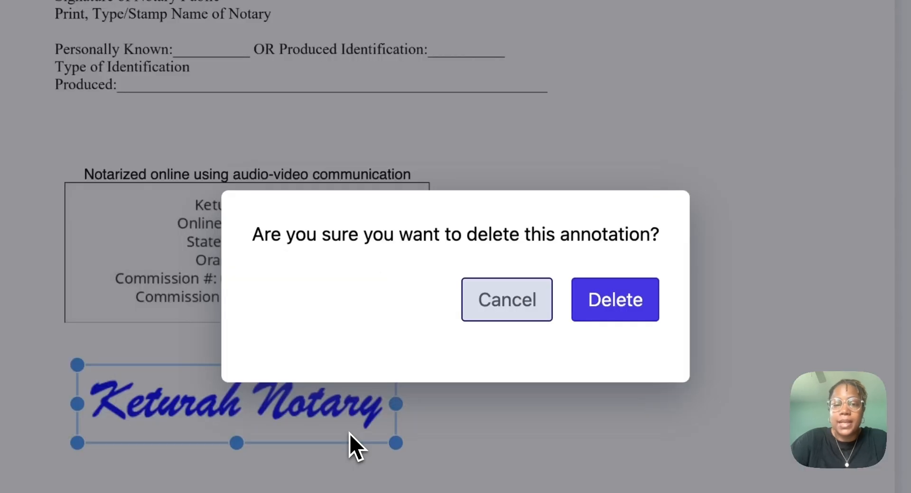
pyautogui.click(641, 312)
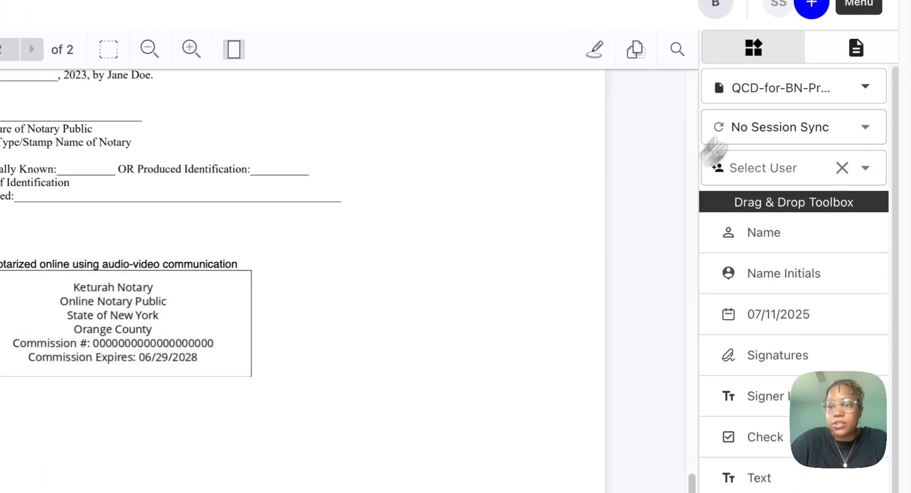
# Reset the signature consent for Blue Notary User again so the notary can sign a different way.
pyautogui.click(857, 19)
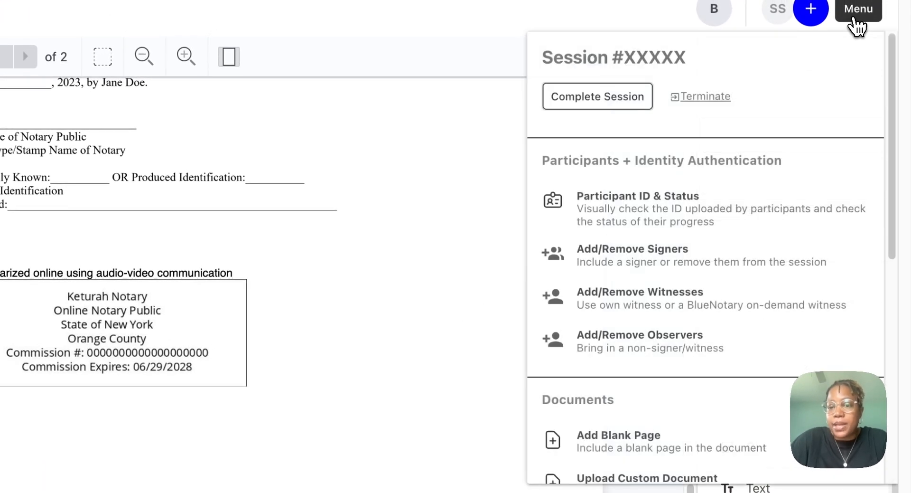
pyautogui.moveTo(891, 137); pyautogui.dragTo(885, 382)
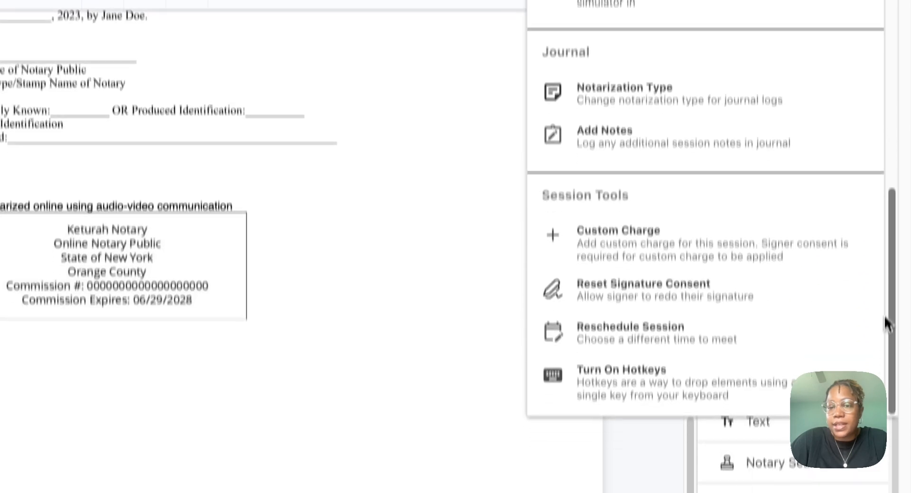
pyautogui.click(741, 260)
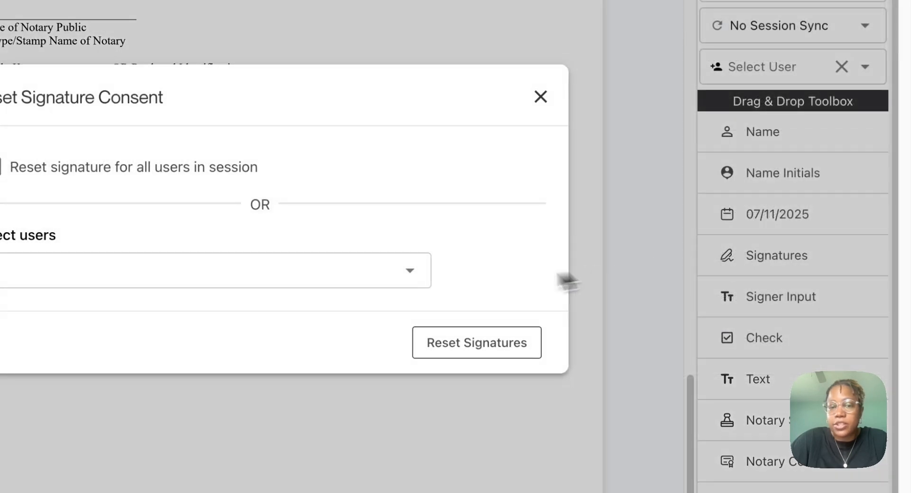
pyautogui.click(498, 258)
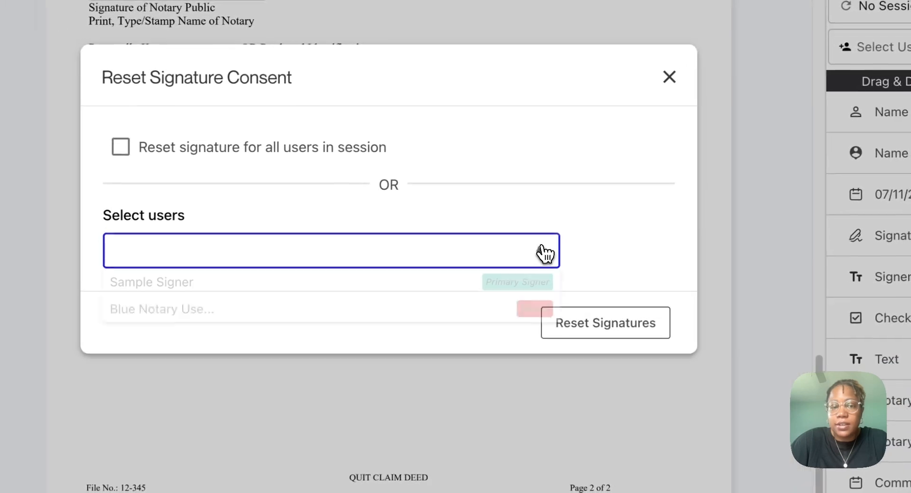
pyautogui.click(449, 311)
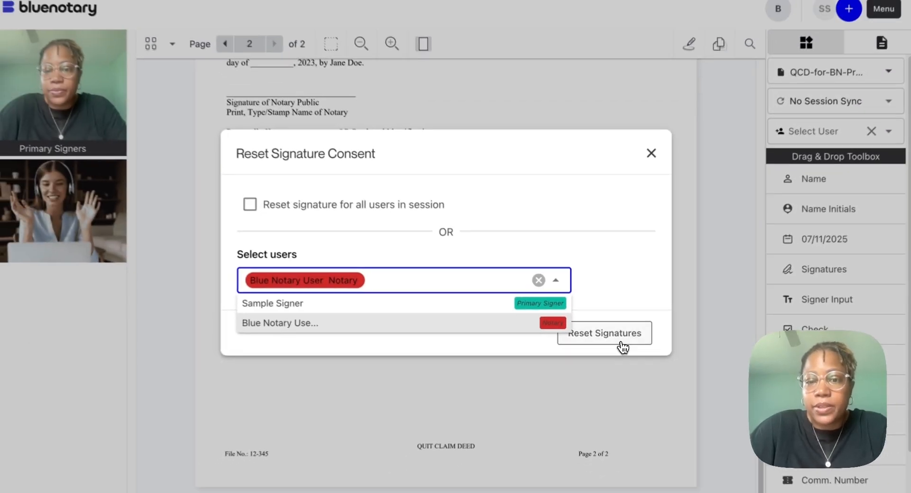
pyautogui.click(620, 344)
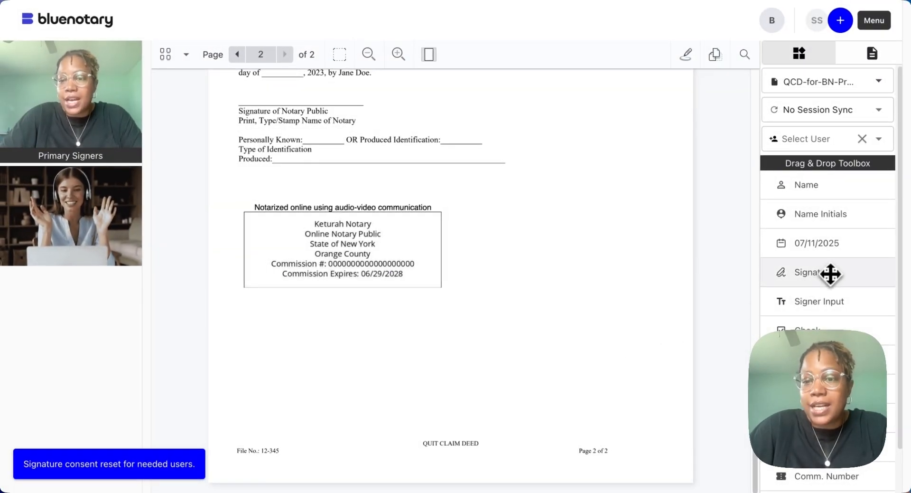
# Place a signature field for Blue Notary User below the seal and upload the notary's signature PNG from the Documents folder.
pyautogui.moveTo(831, 272); pyautogui.dragTo(262, 310)
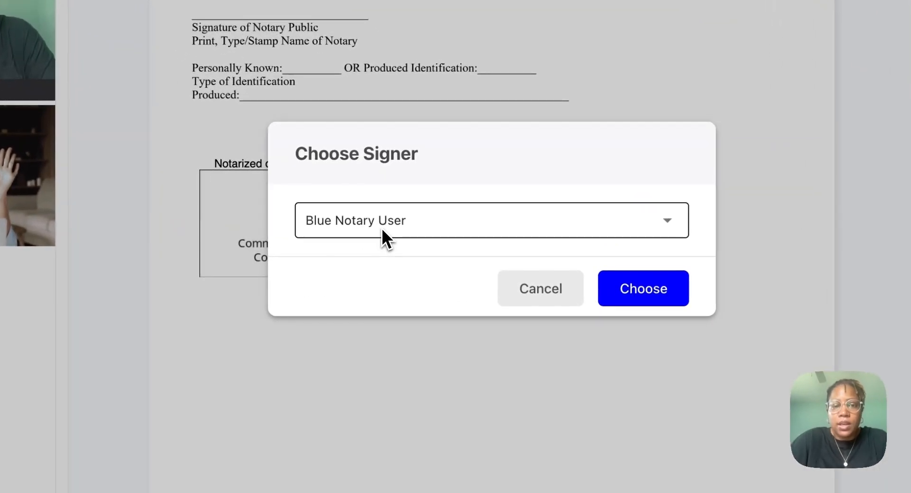
pyautogui.click(620, 308)
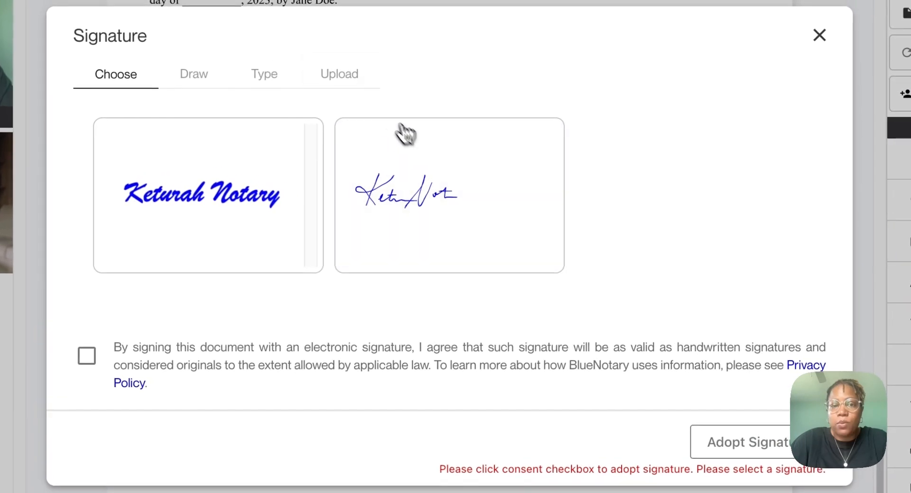
pyautogui.click(354, 85)
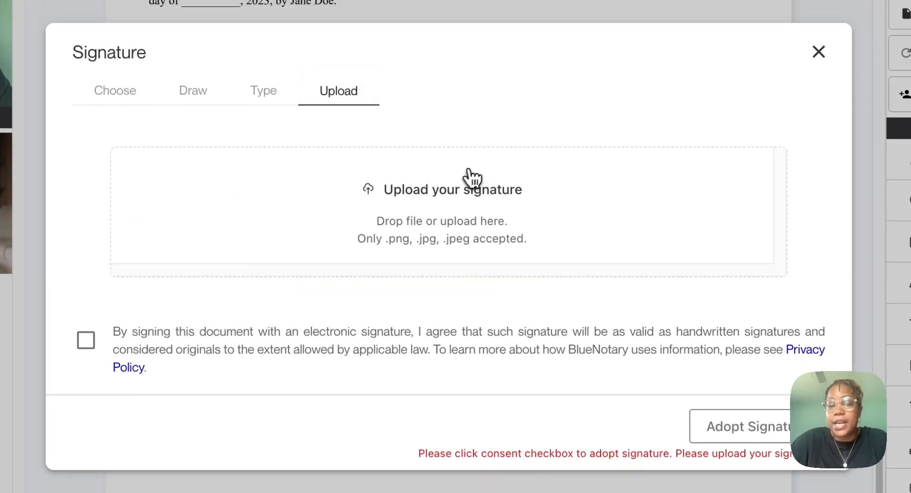
pyautogui.click(448, 205)
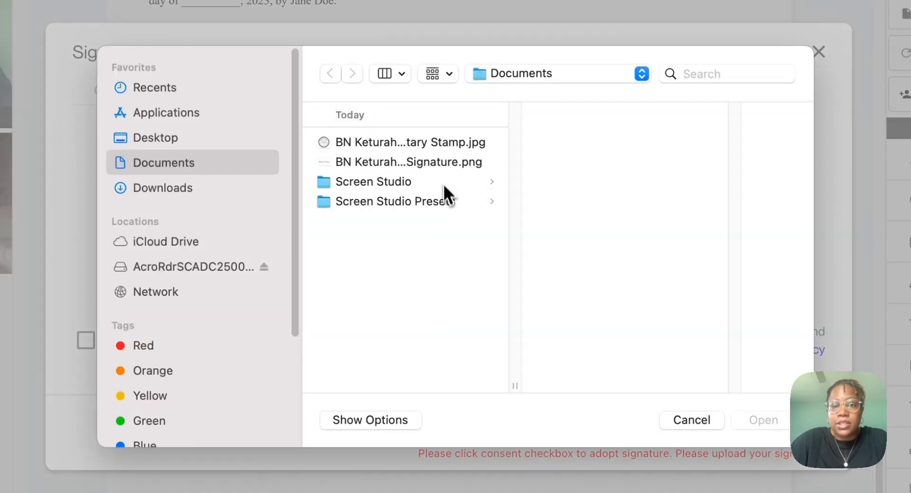
pyautogui.click(445, 164)
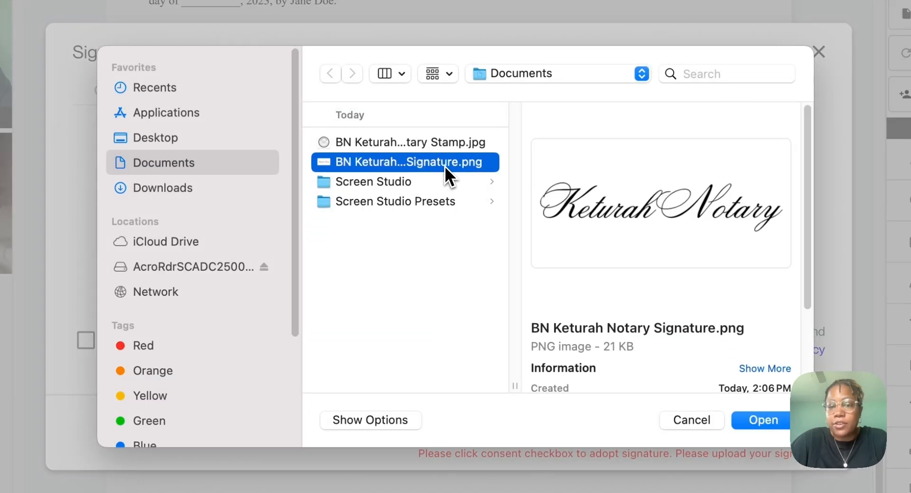
pyautogui.click(773, 424)
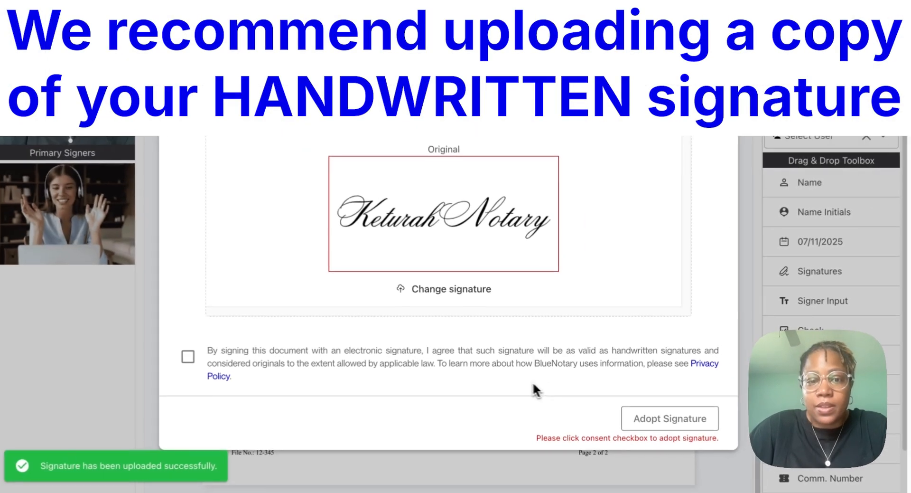
# Accept the electronic signature agreement, adopt the uploaded signature and deselect it on page 2.
pyautogui.click(188, 357)
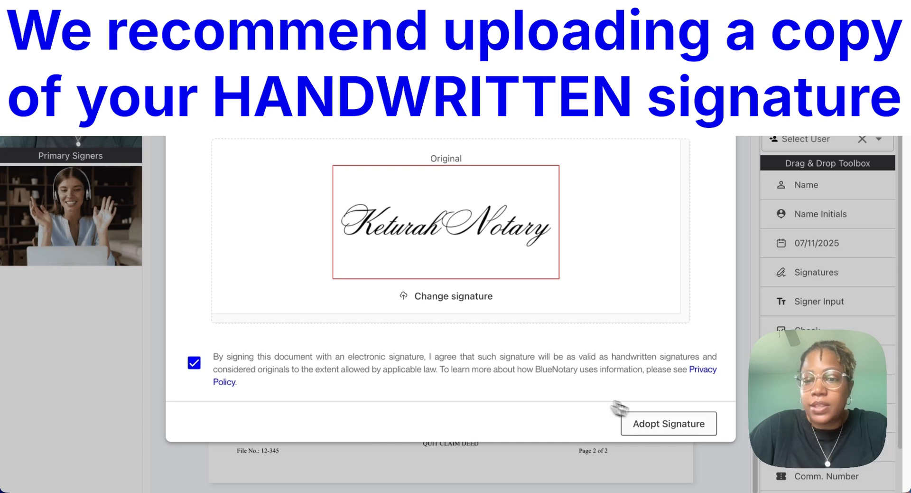
pyautogui.click(659, 425)
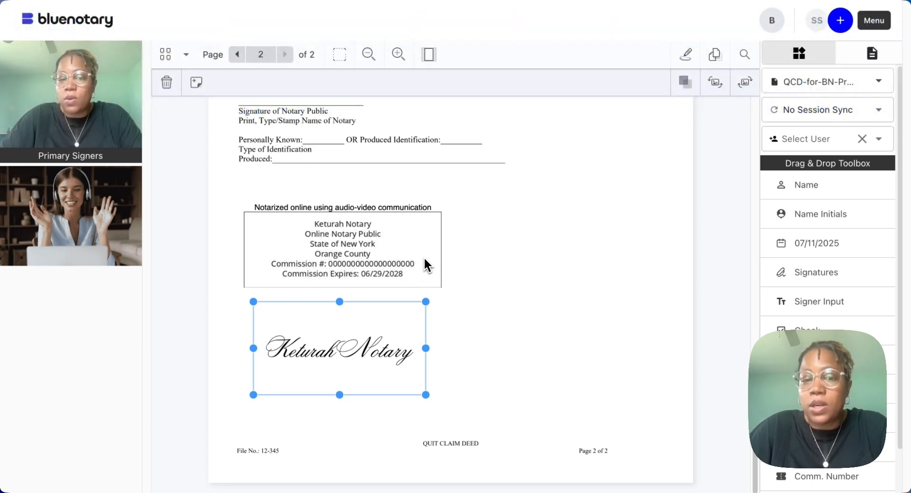
pyautogui.click(443, 341)
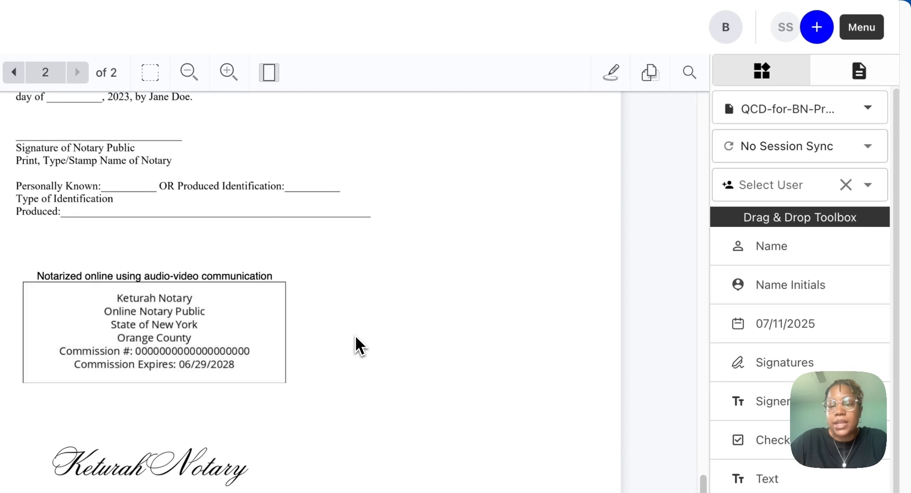
# Complete the simulated session and review the seal and signature on page 2 of the finished Quit Claim Deed.
pyautogui.click(869, 35)
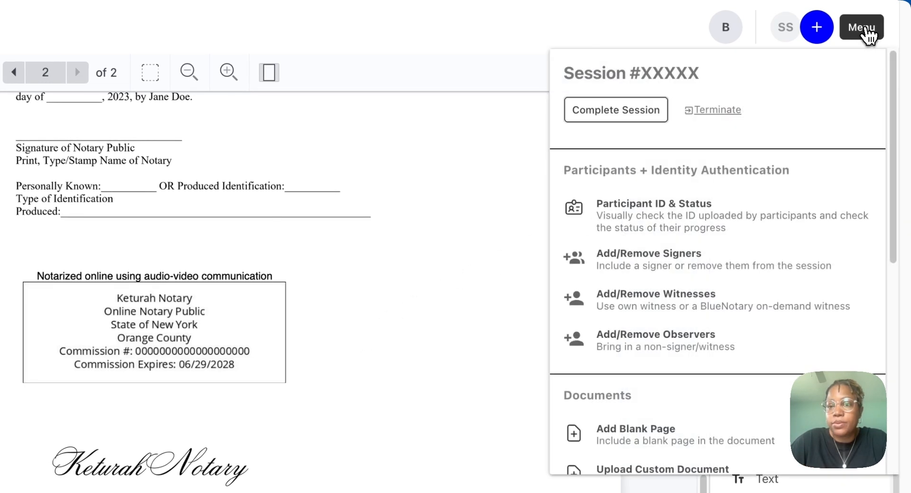
pyautogui.click(636, 112)
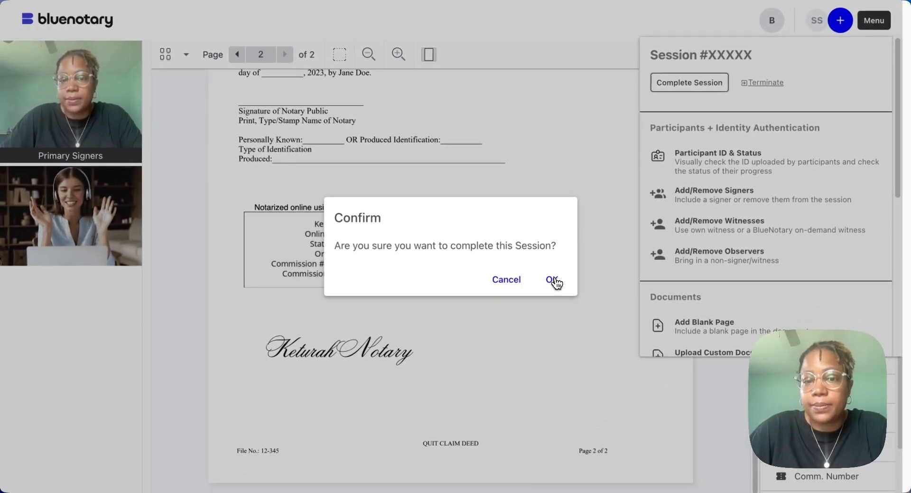
pyautogui.click(553, 280)
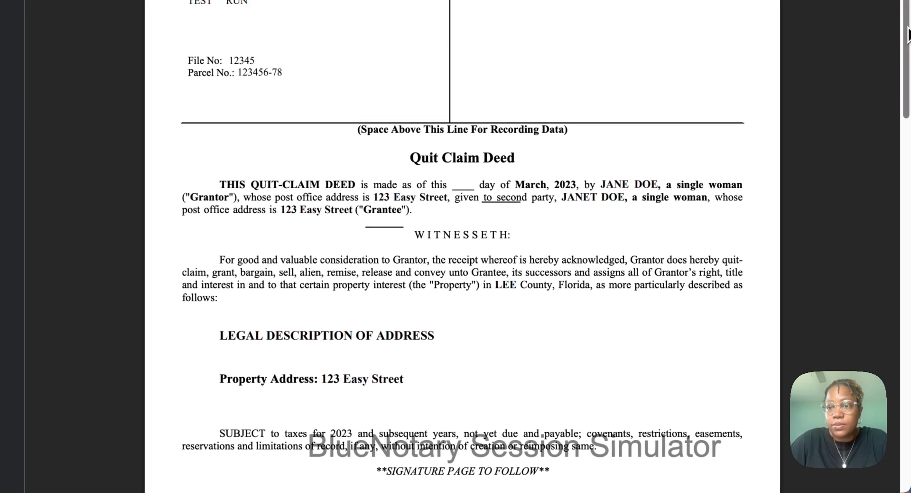
pyautogui.moveTo(908, 28); pyautogui.dragTo(878, 401)
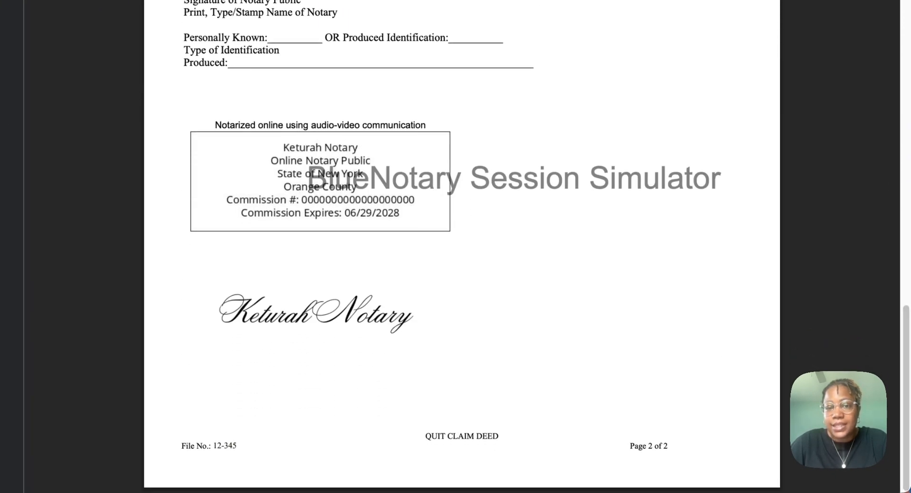